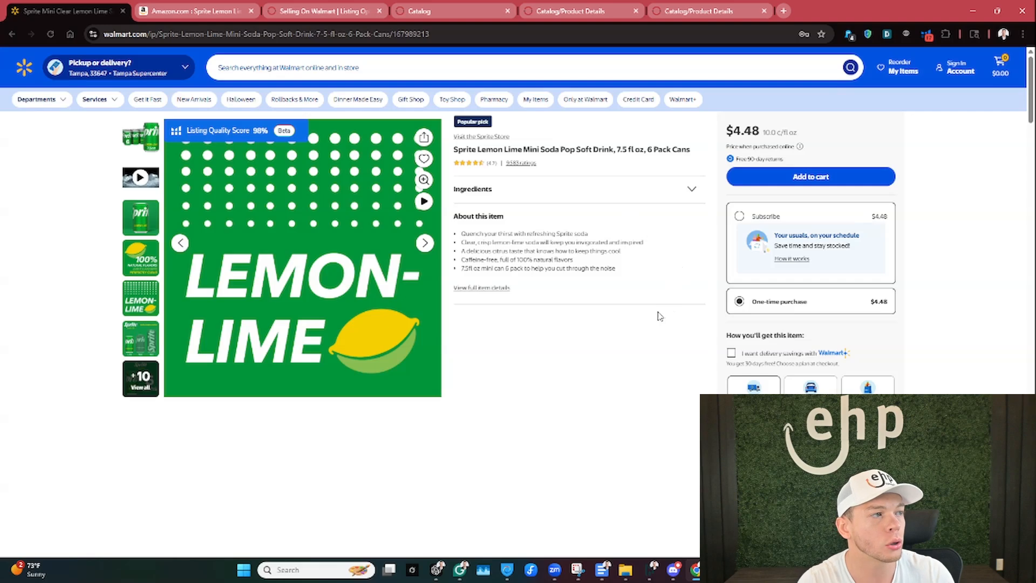
Step: Expand the brand content on the Walmart Sprite Mini listing and examine its banners and image modules
scroll(660, 316, down, 15)
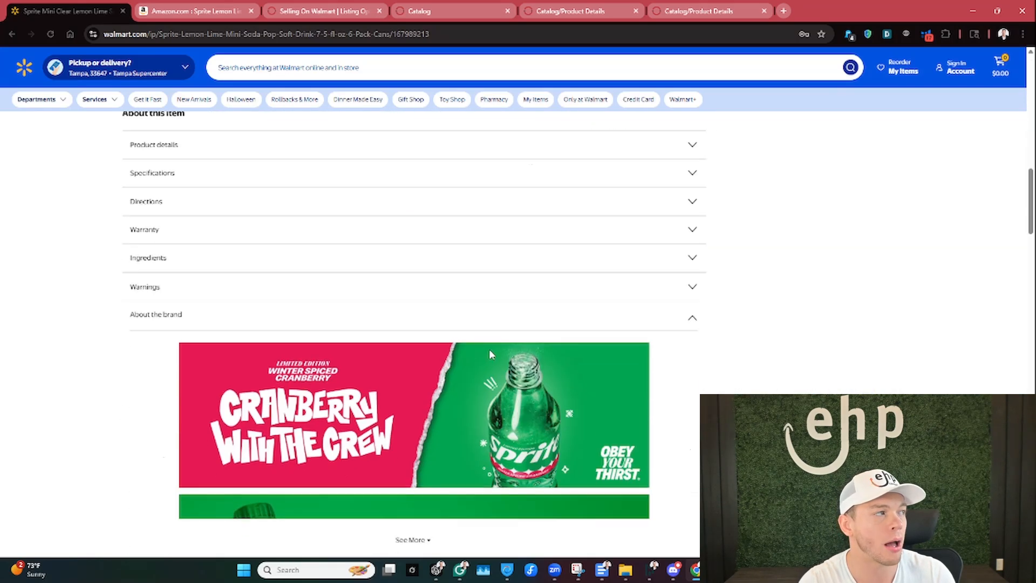
click(411, 539)
scroll(448, 324, down, 3)
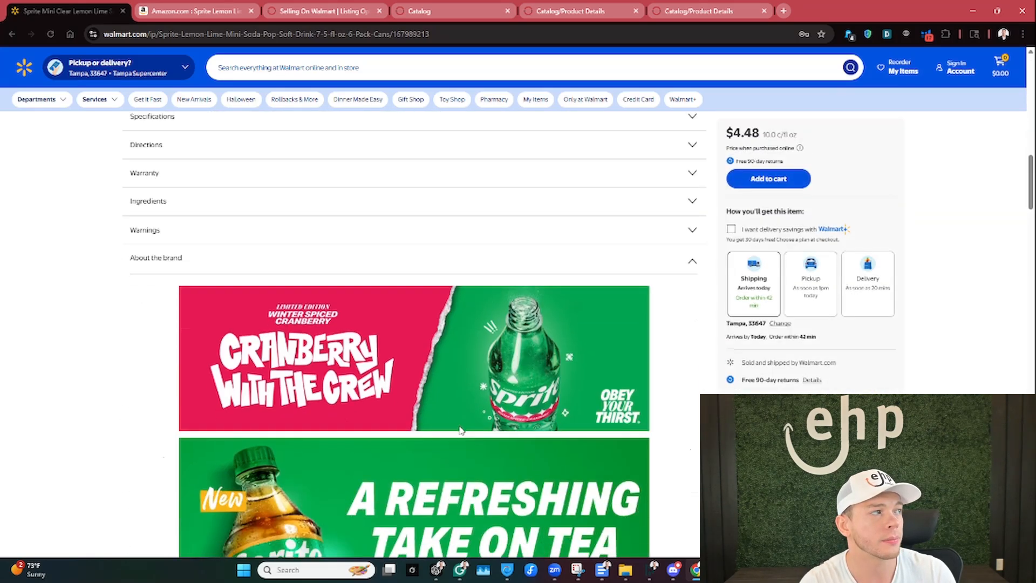
scroll(448, 222, down, 6)
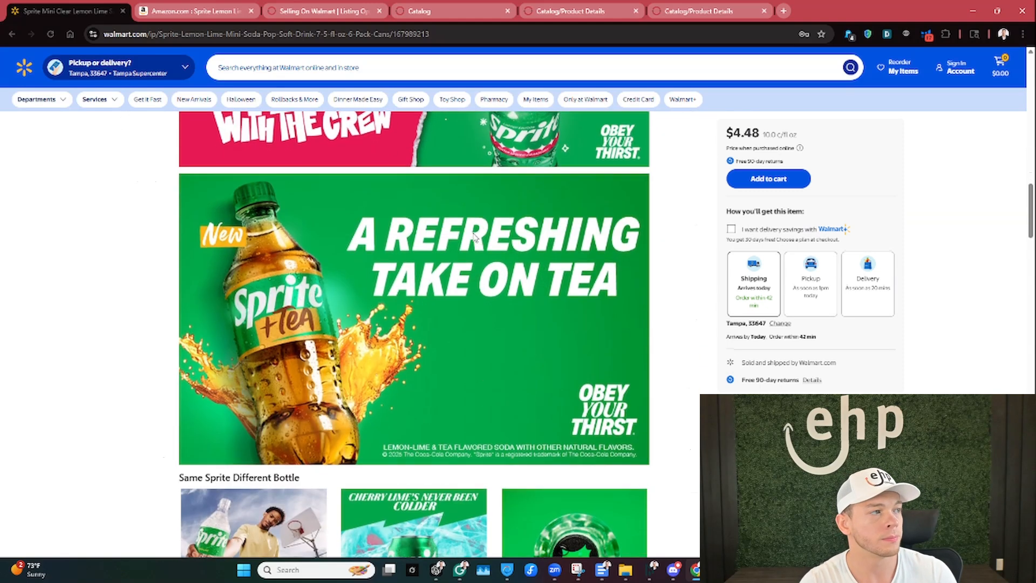
scroll(491, 323, down, 3)
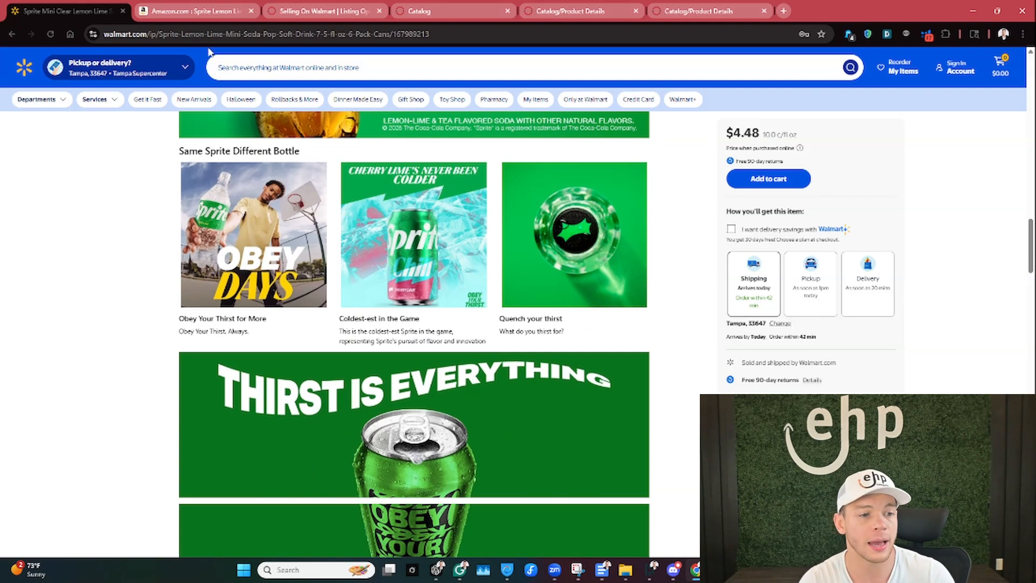
Step: Switch to the Amazon Sprite 12-pack listing and examine its A+ content above the product description
click(199, 16)
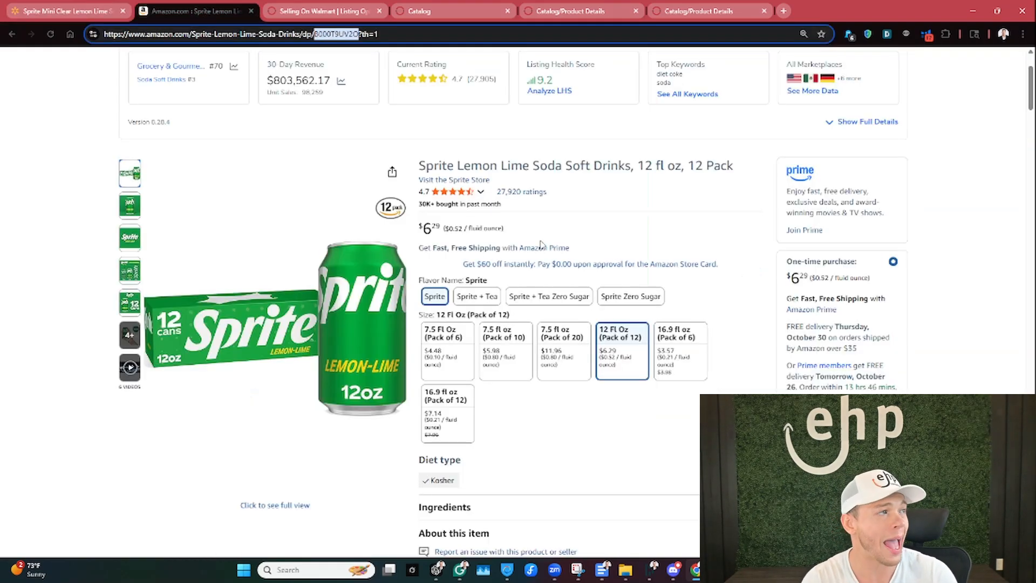
scroll(697, 308, down, 10)
scroll(713, 327, down, 15)
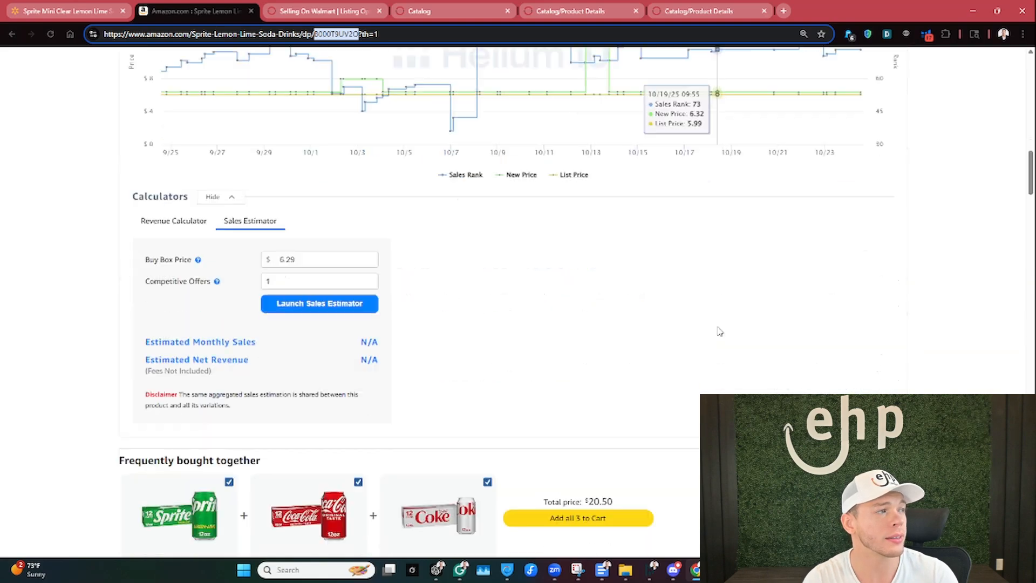
scroll(723, 346, down, 10)
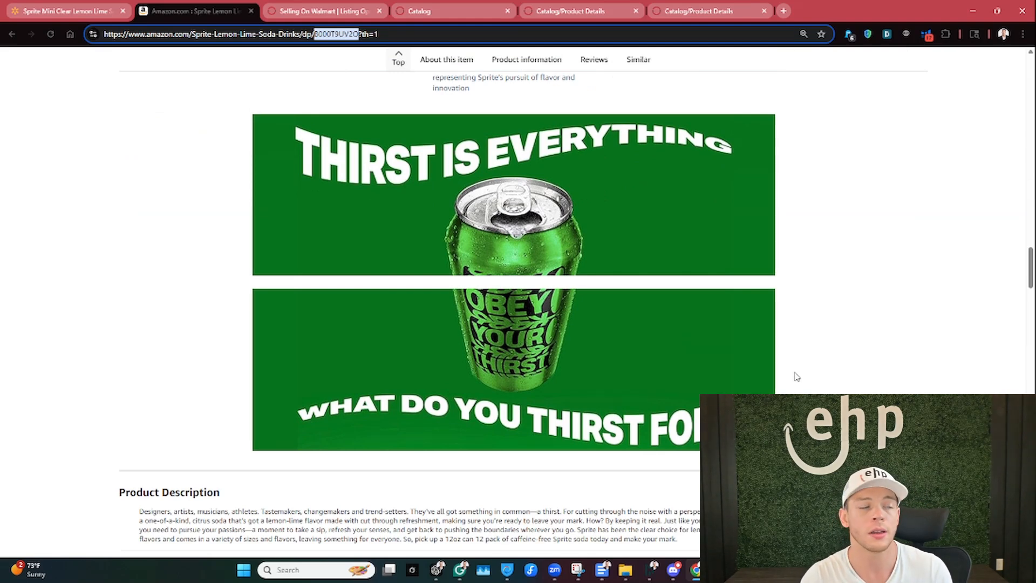
scroll(796, 376, up, 3)
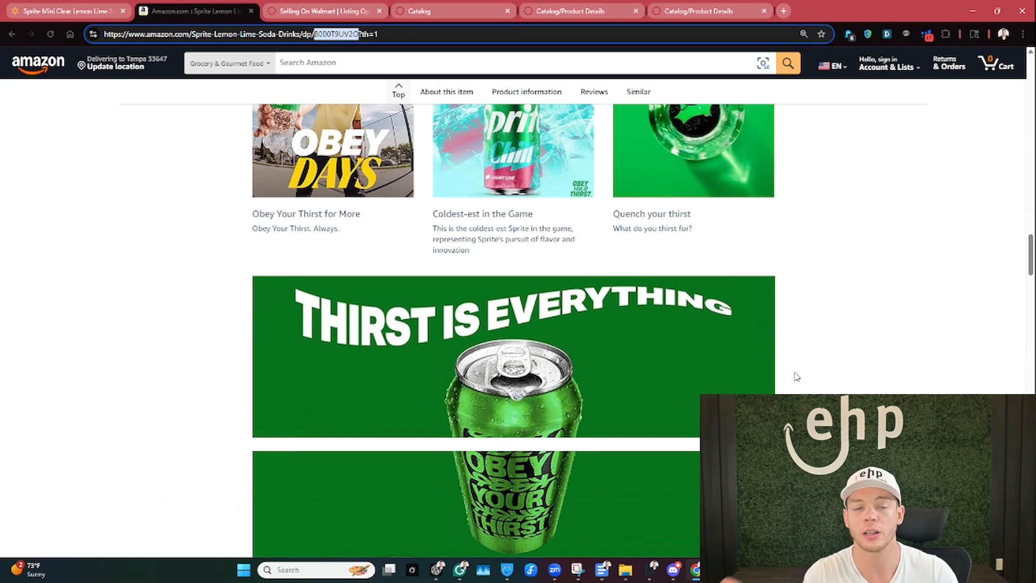
click(795, 358)
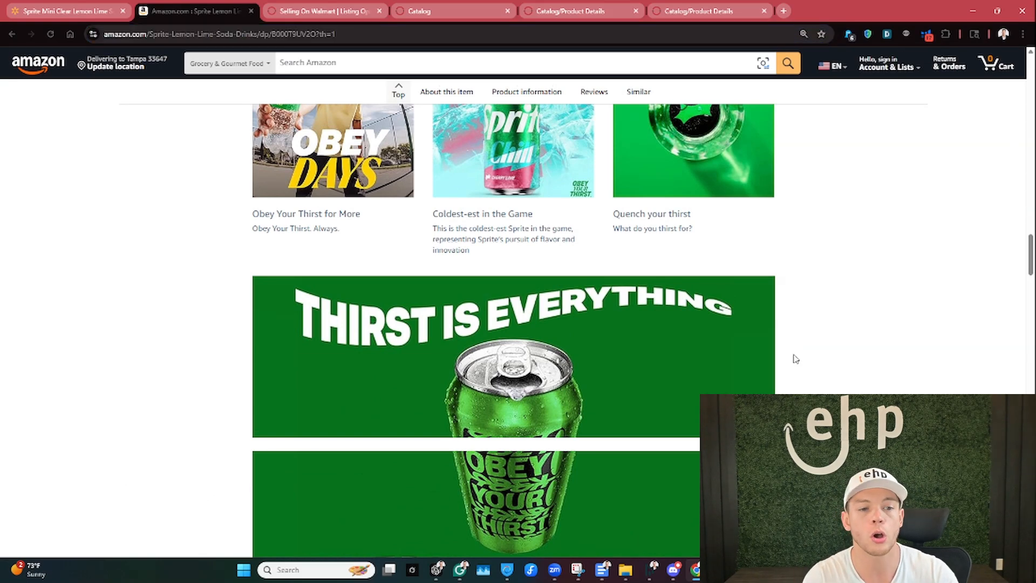
Step: Switch to Optiwise and open the product's Enhanced Brand Content (Rich Media) section at the Amazon A+ import field
key(ctrl+Tab)
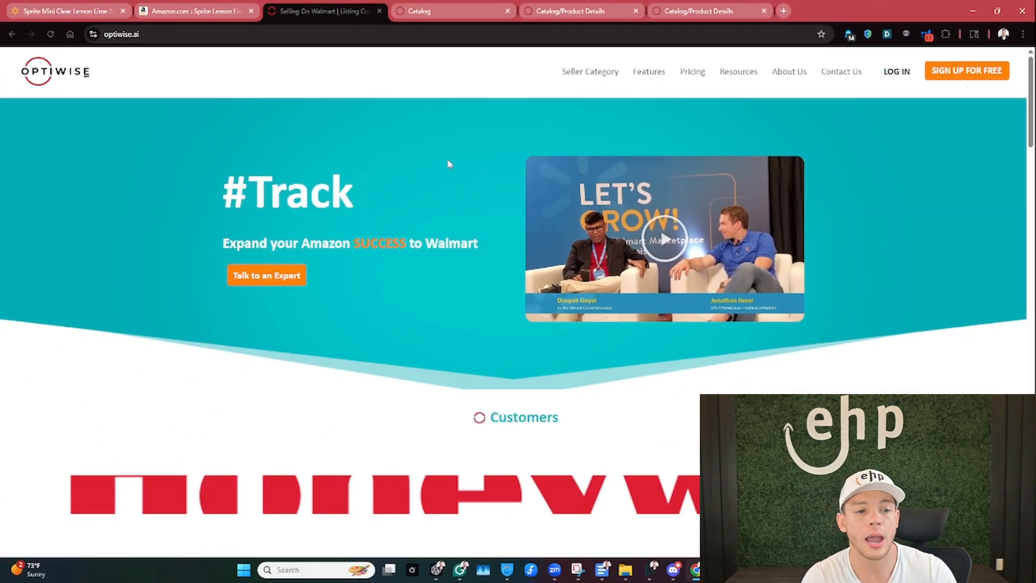
key(ctrl+Tab)
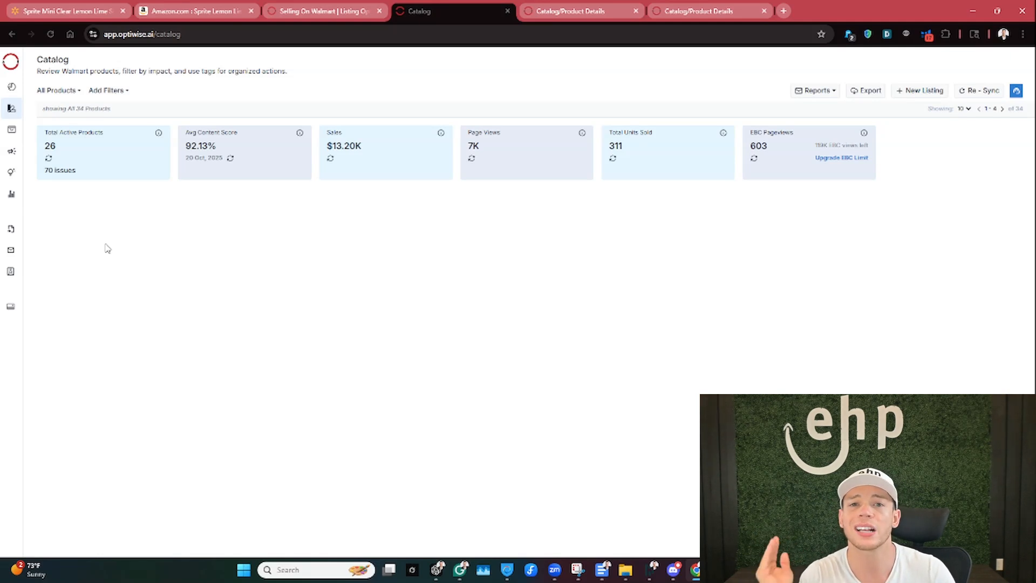
key(ctrl+Tab)
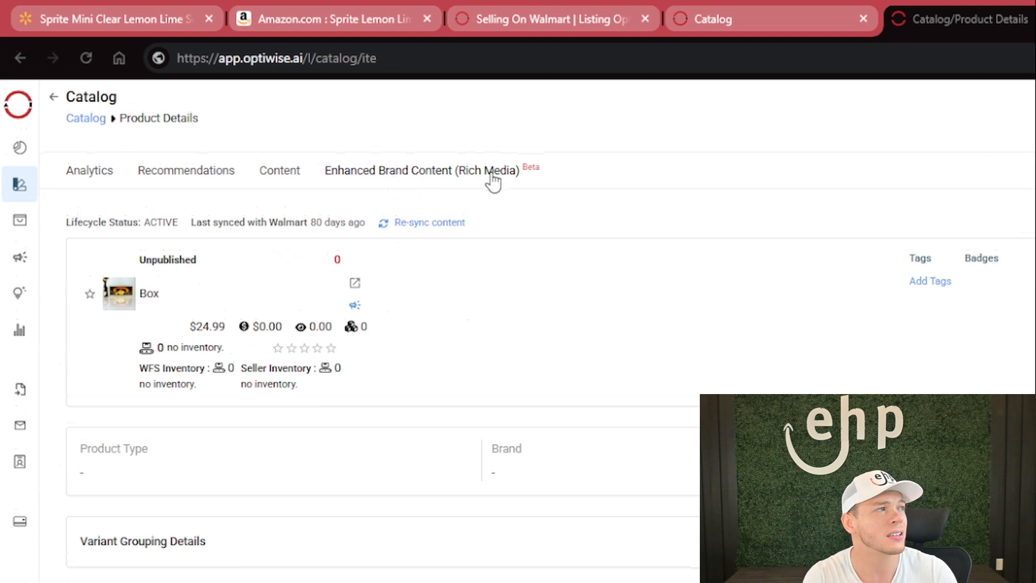
click(462, 189)
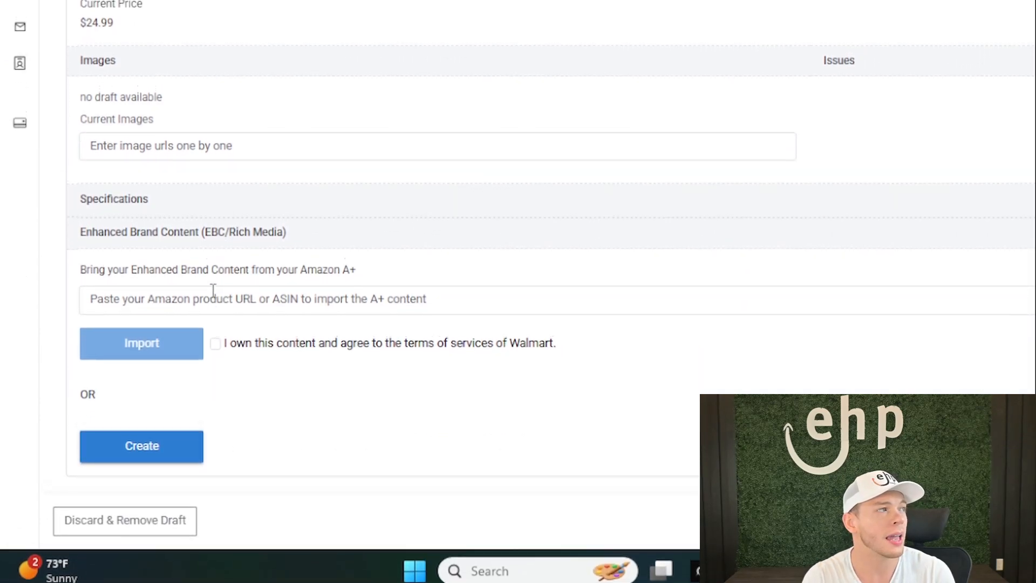
click(213, 292)
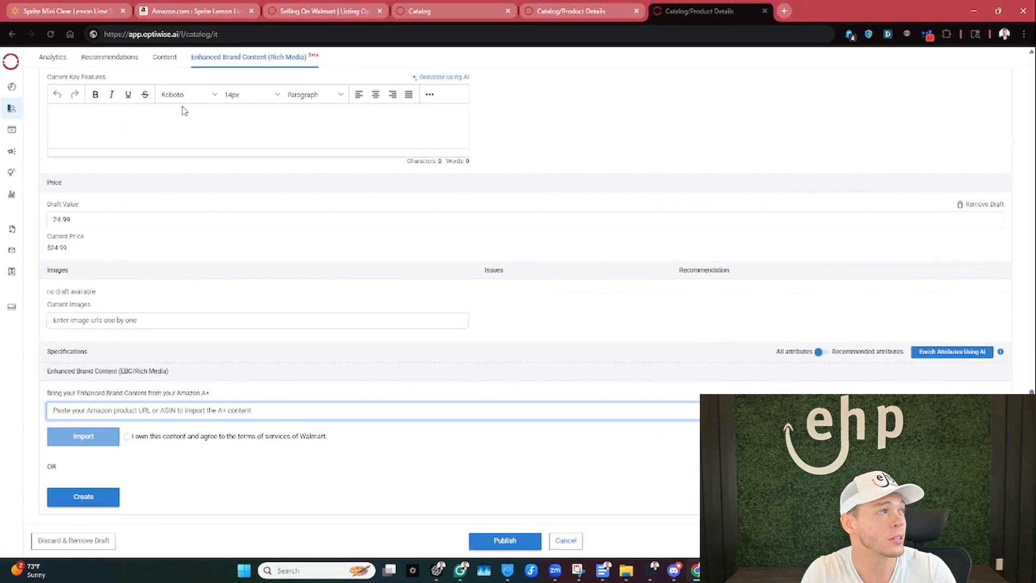
Step: Copy the ASIN B000T9UV2O from the Amazon Sprite listing's web address
click(187, 12)
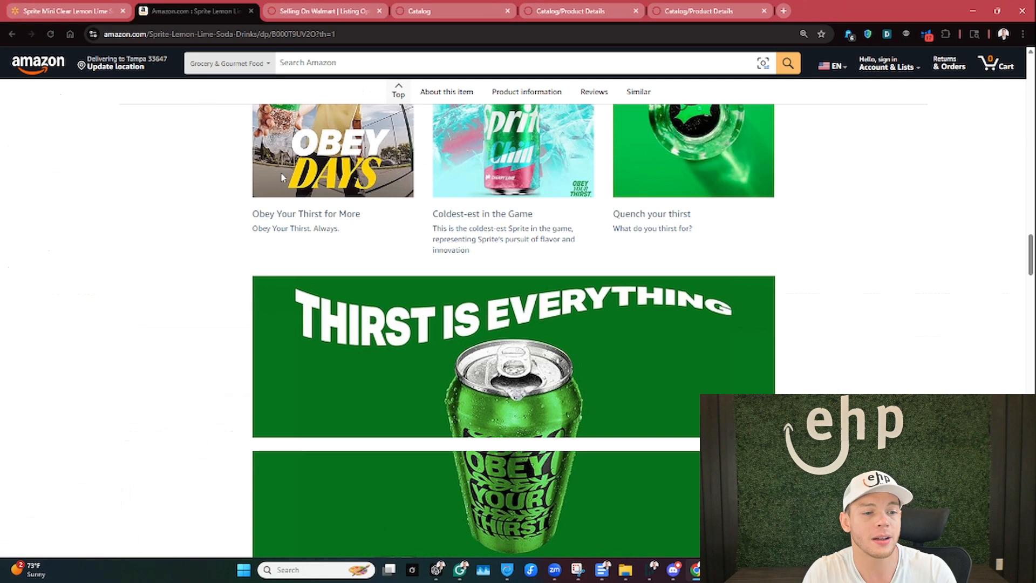
double_click(343, 34)
key(ctrl+c)
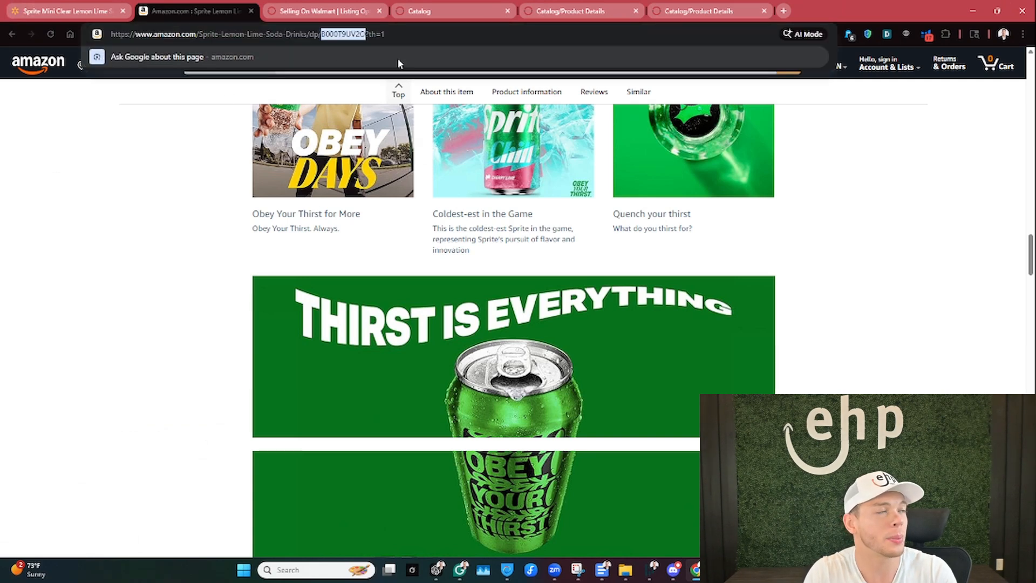
Step: Return to the Walmart Sprite listing and examine the main product images at its beginning
click(89, 16)
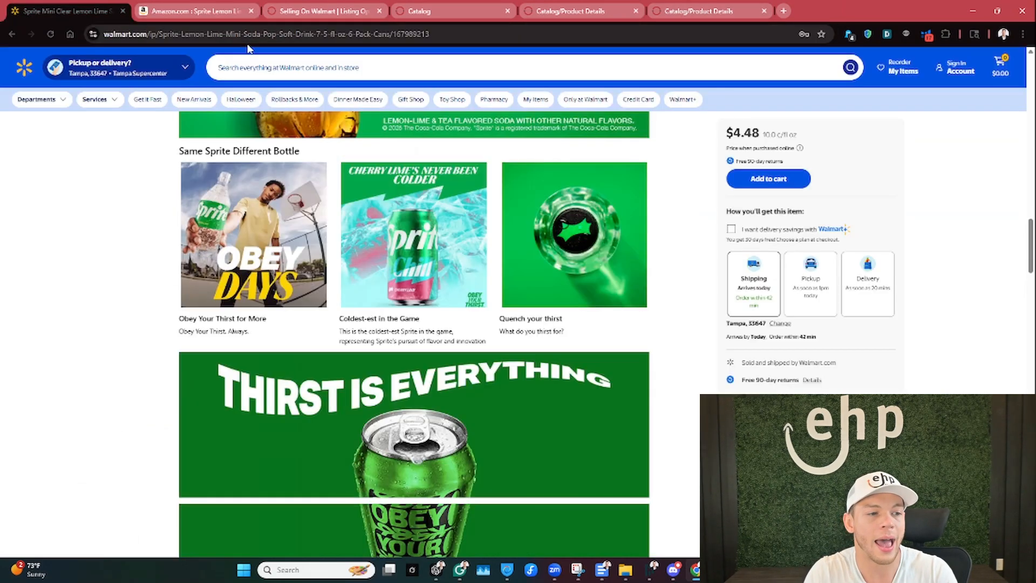
scroll(378, 274, up, 20)
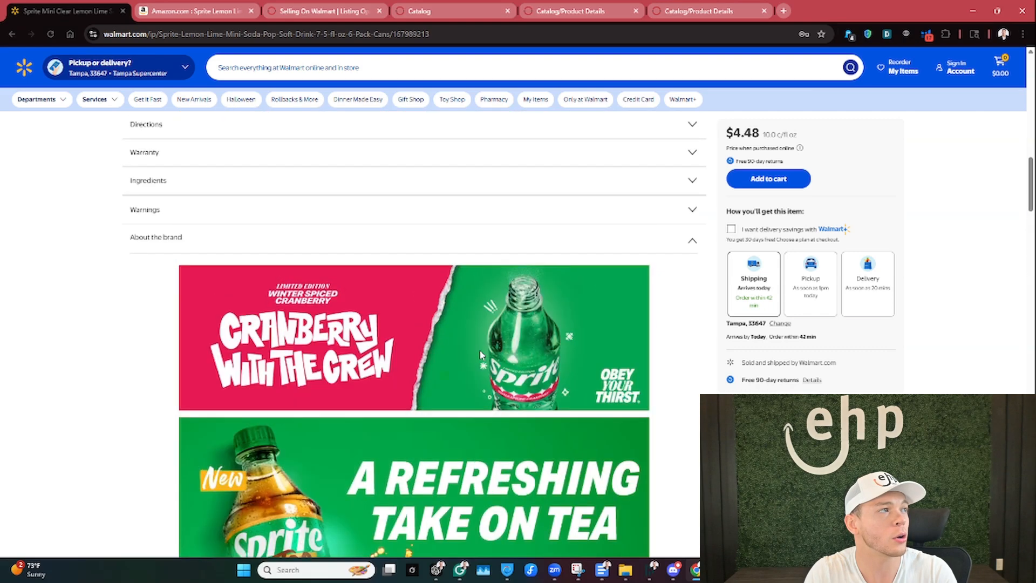
mouse_move(145, 141)
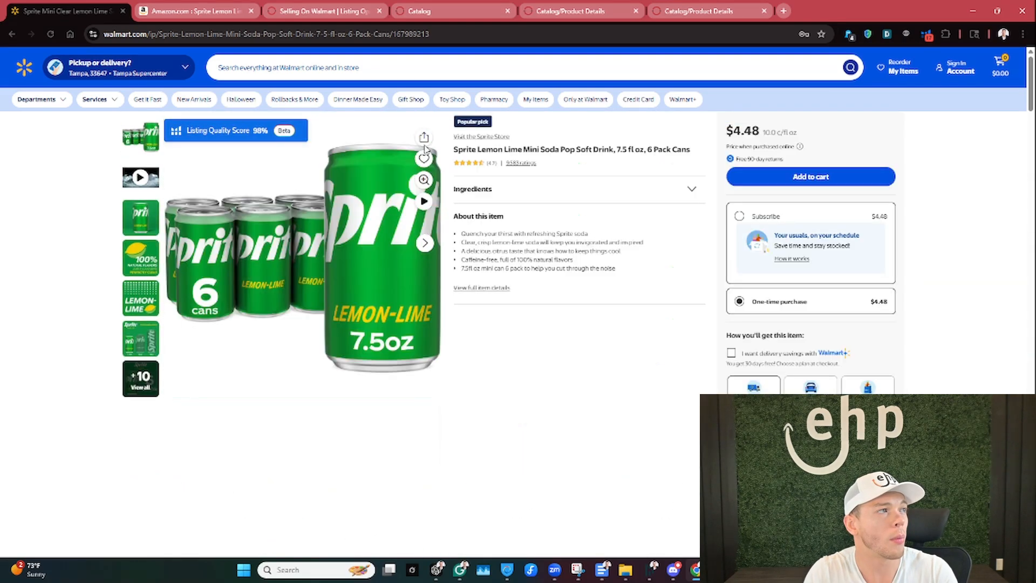
Step: Enter ASIN B000T9UV2O for the A+ import in Optiwise and accept the content ownership and Walmart terms statement
click(695, 8)
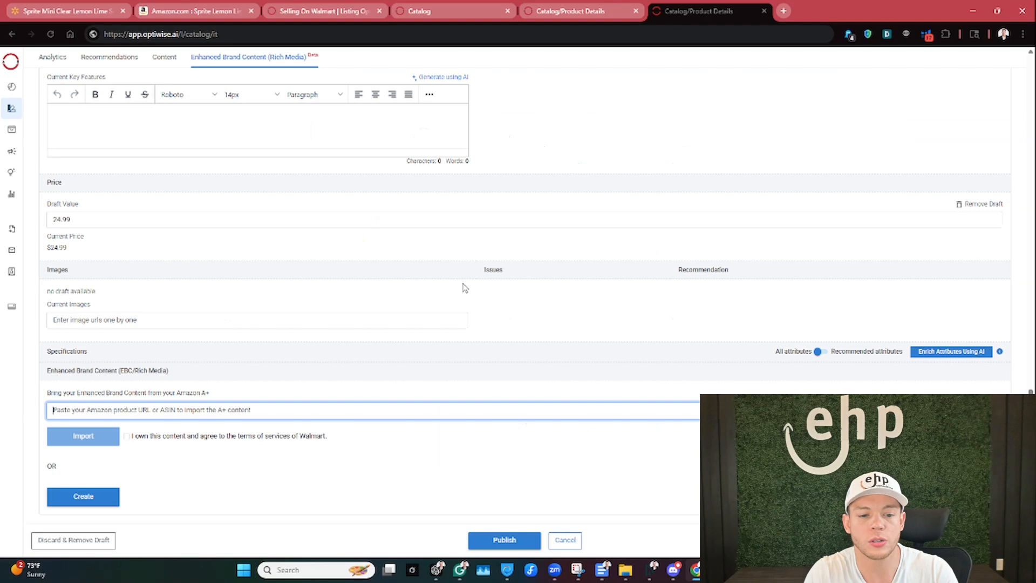
key(ctrl+v)
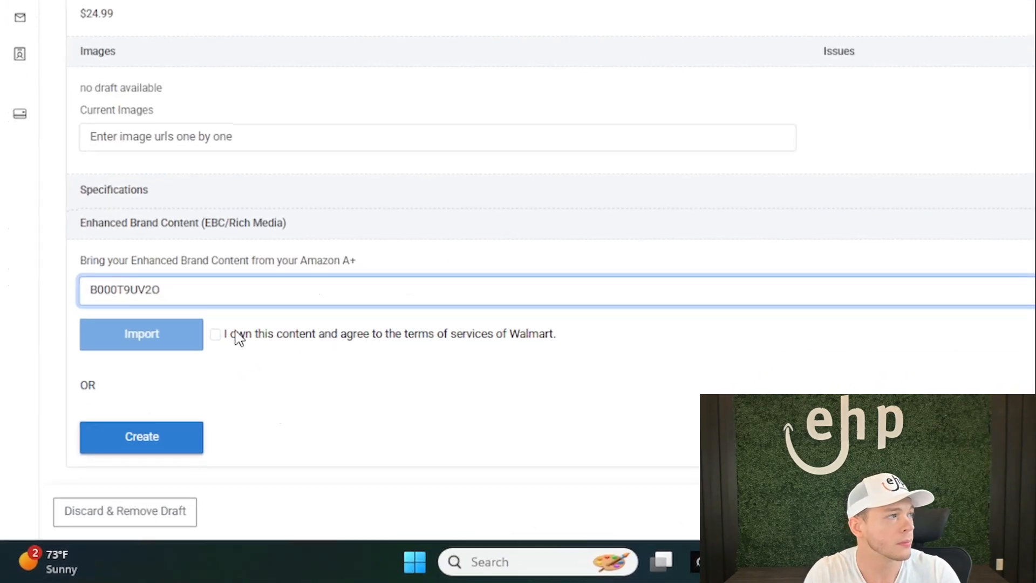
click(215, 334)
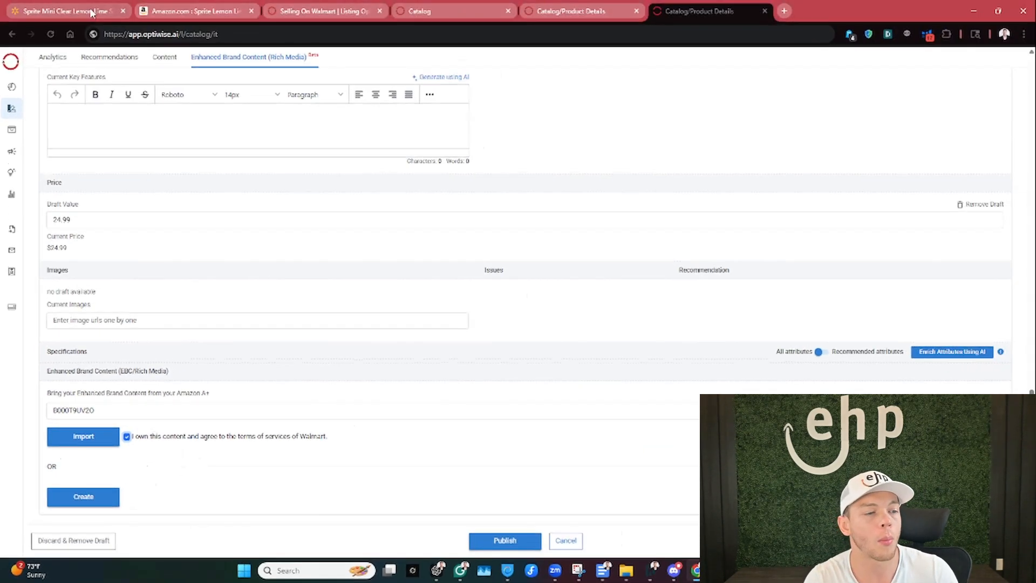
Step: Review the brand banners and image modules on the Walmart Sprite listing, and return to the Optiwise product details
click(90, 11)
scroll(333, 284, down, 15)
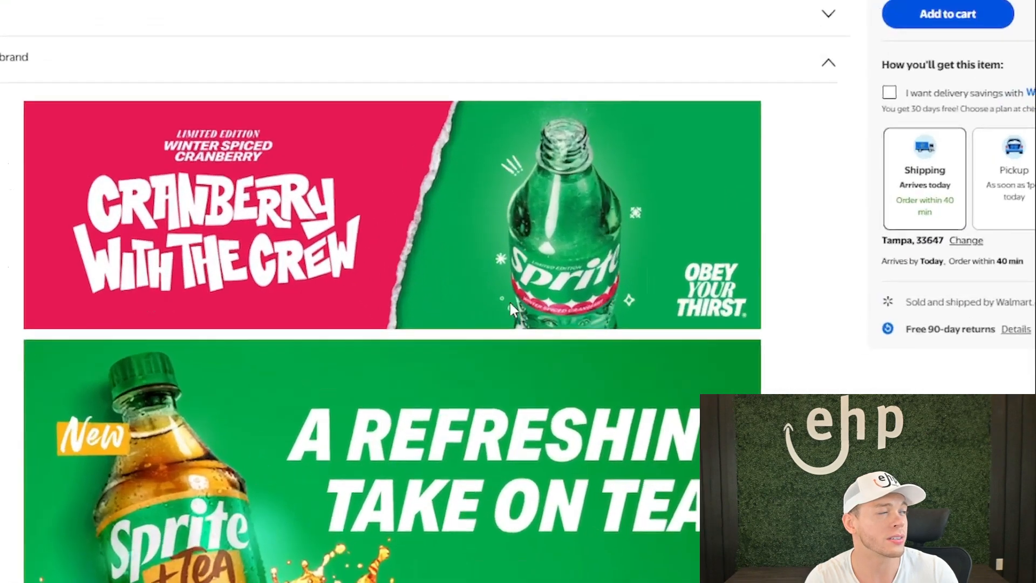
scroll(511, 314, down, 9)
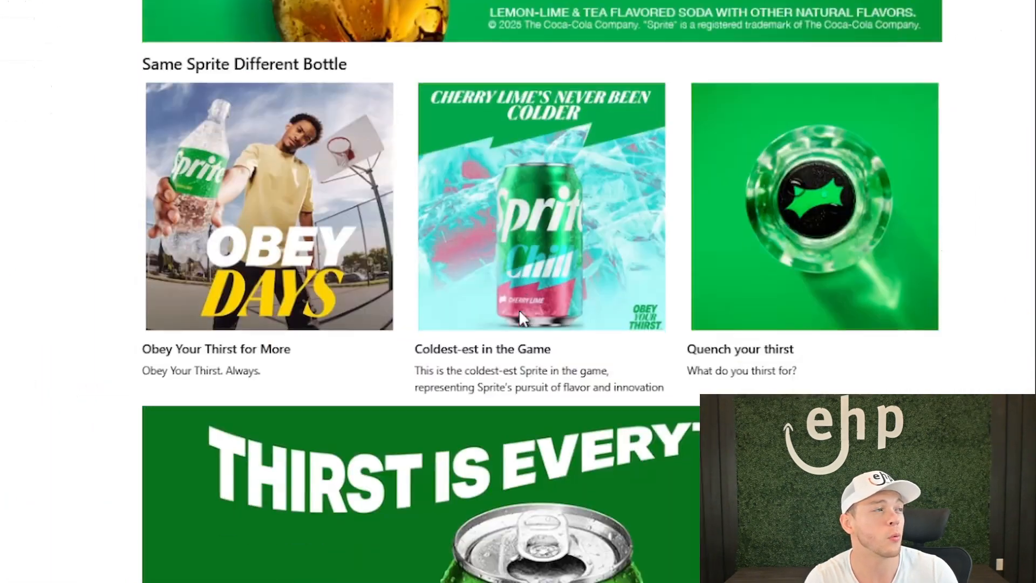
scroll(522, 314, up, 3)
scroll(522, 319, up, 4)
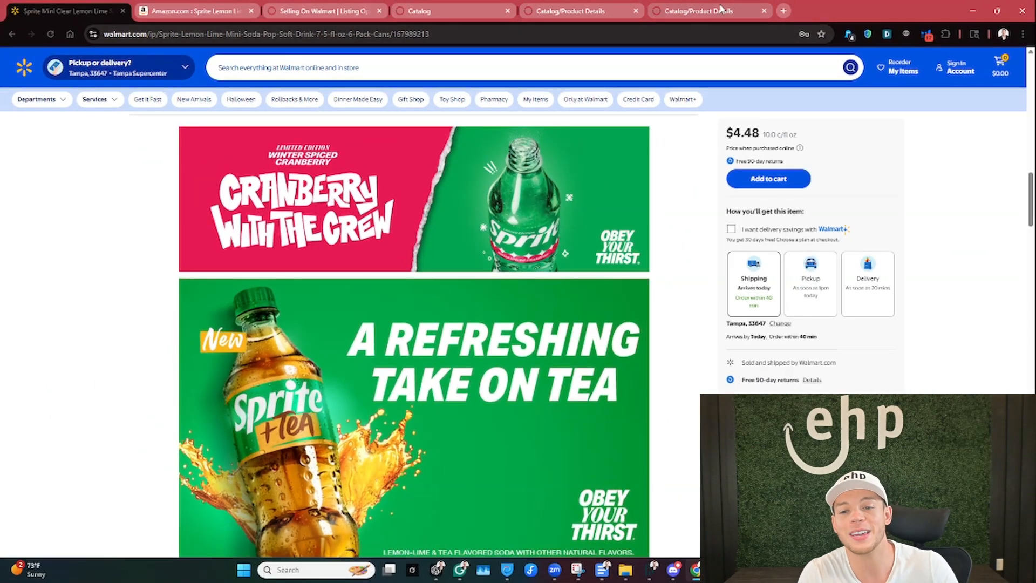
click(721, 10)
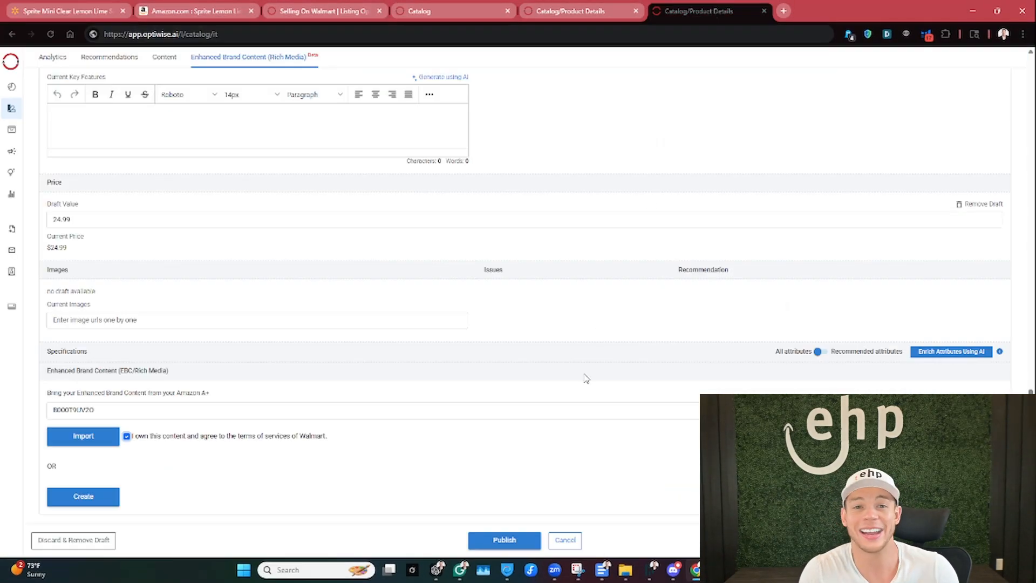